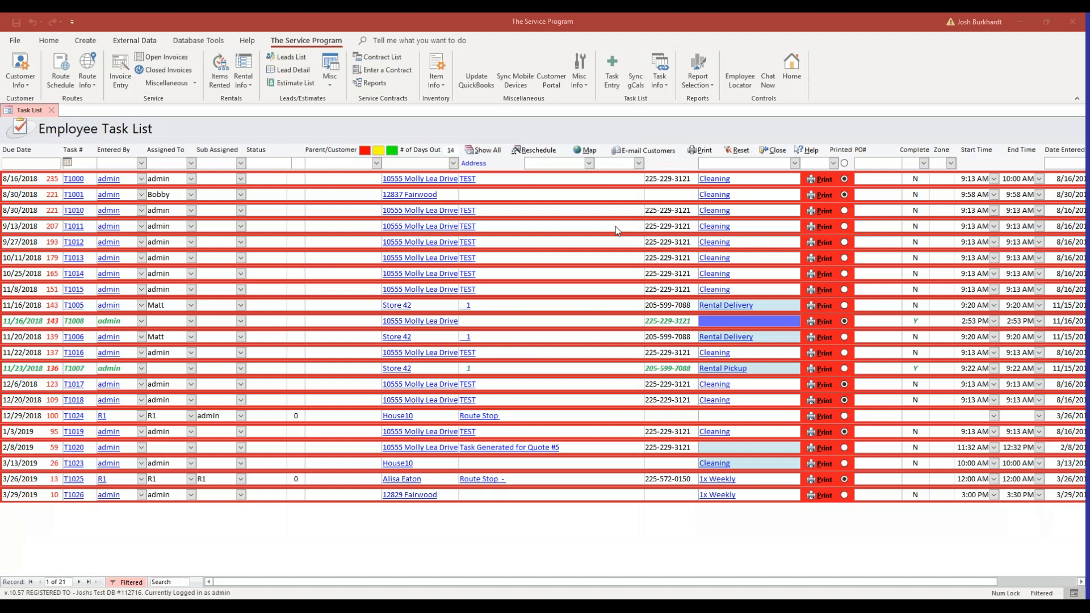
Open the customers' Memorized Transaction List
left_click(424, 119)
left_click(26, 86)
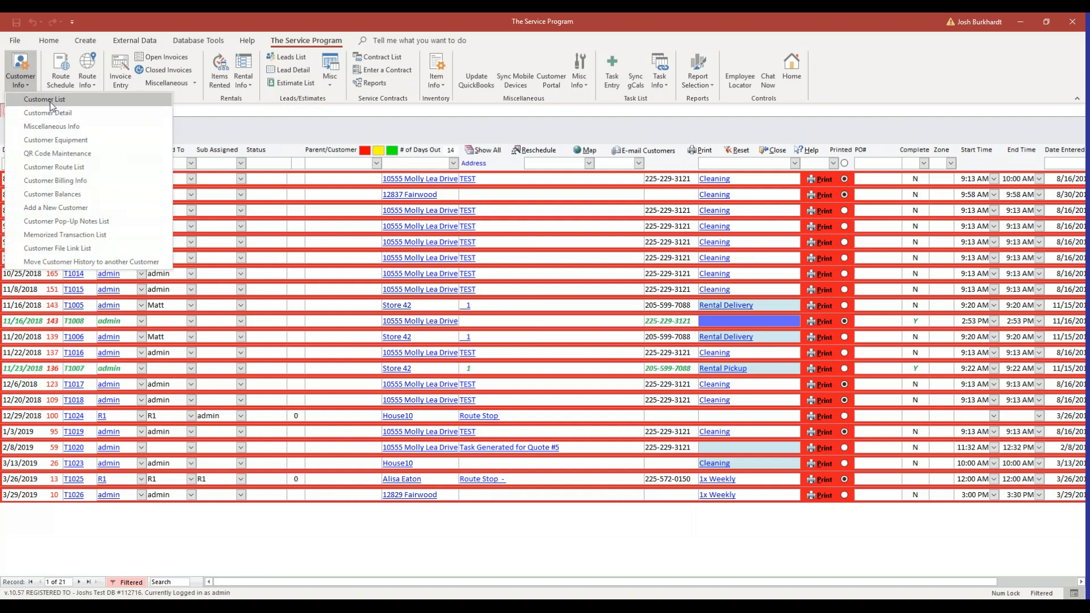
left_click(108, 240)
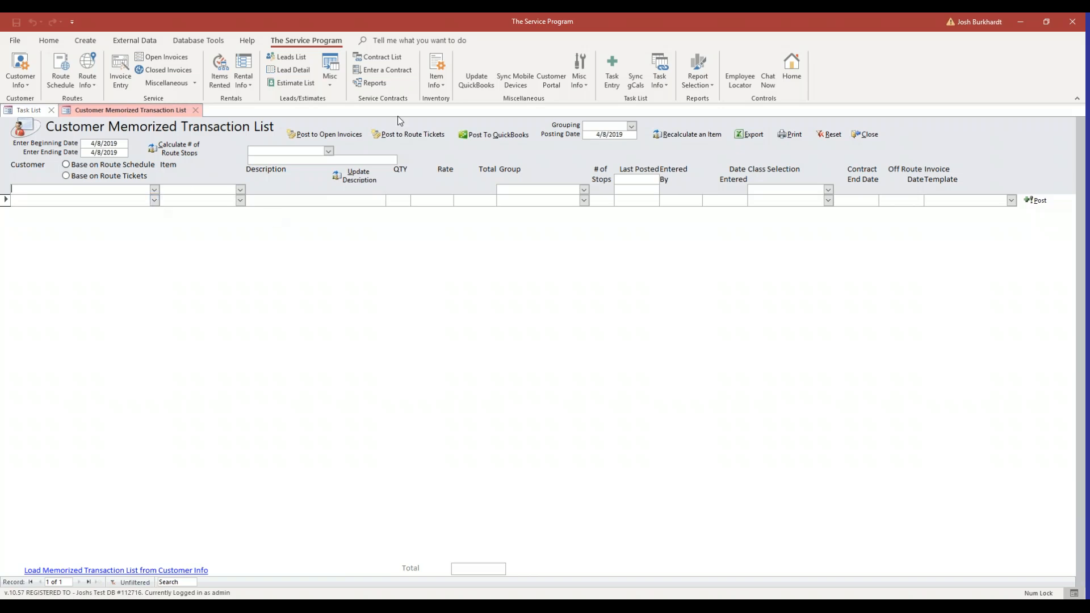
Start the first memorized transaction by choosing an individual customer and the Monthly Service item
left_click(154, 200)
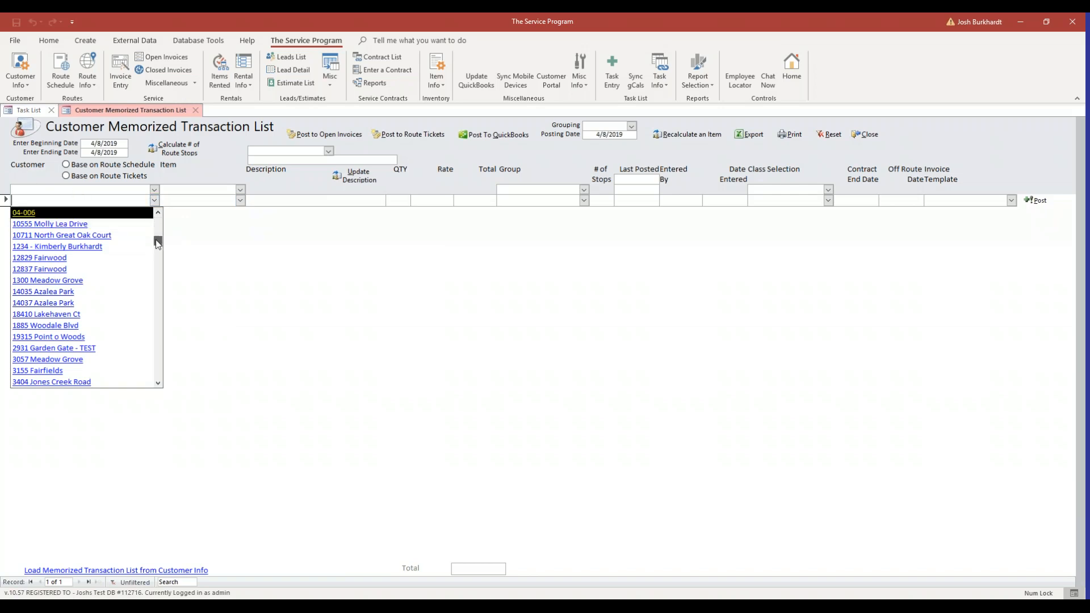
left_click_drag(156, 239, 157, 238)
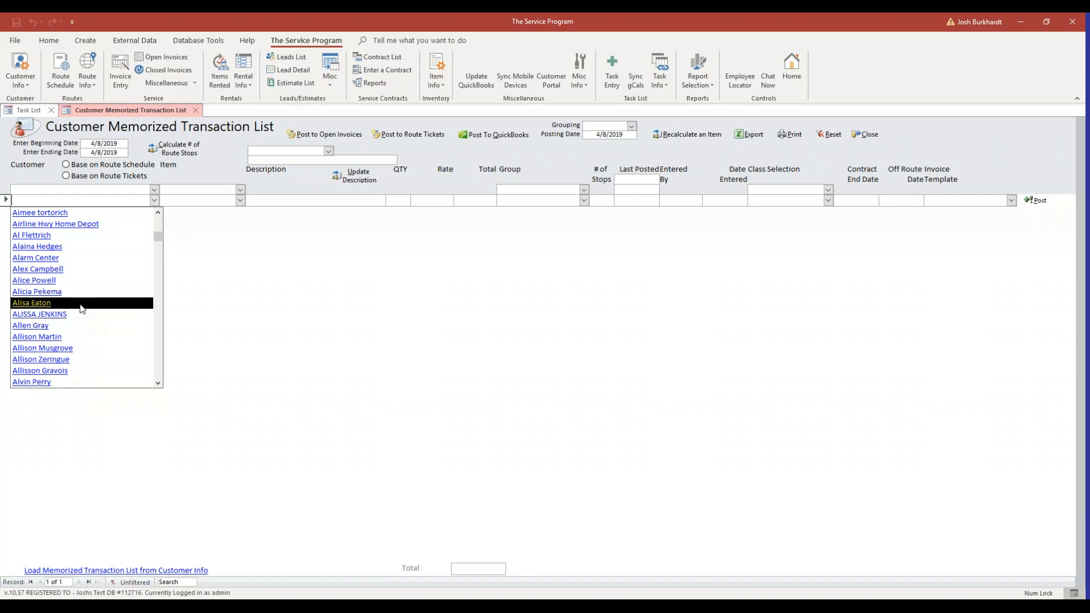
left_click(56, 326)
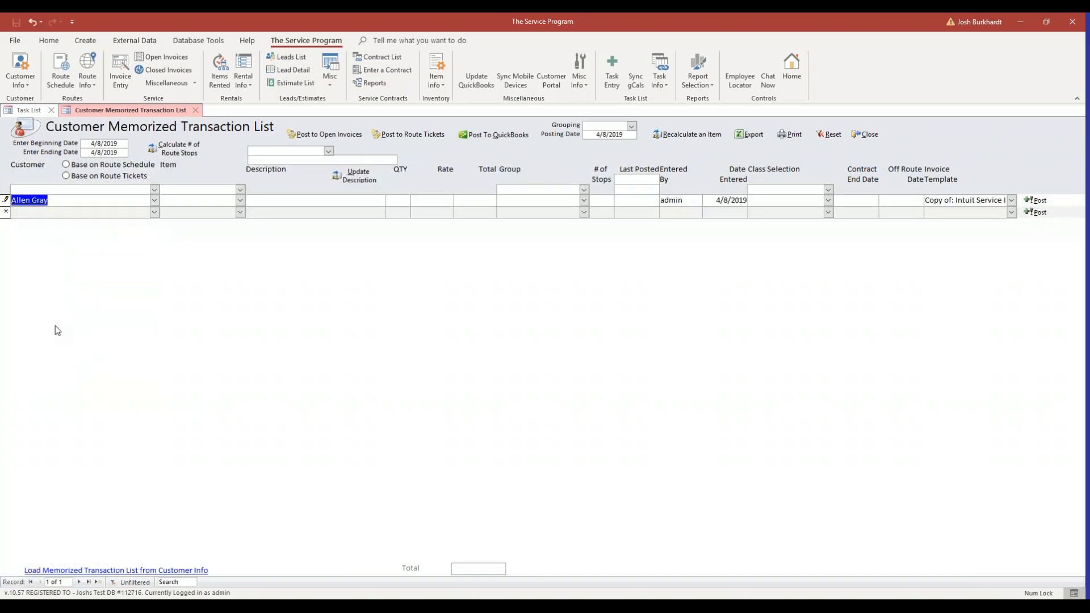
left_click(172, 205)
left_click(240, 201)
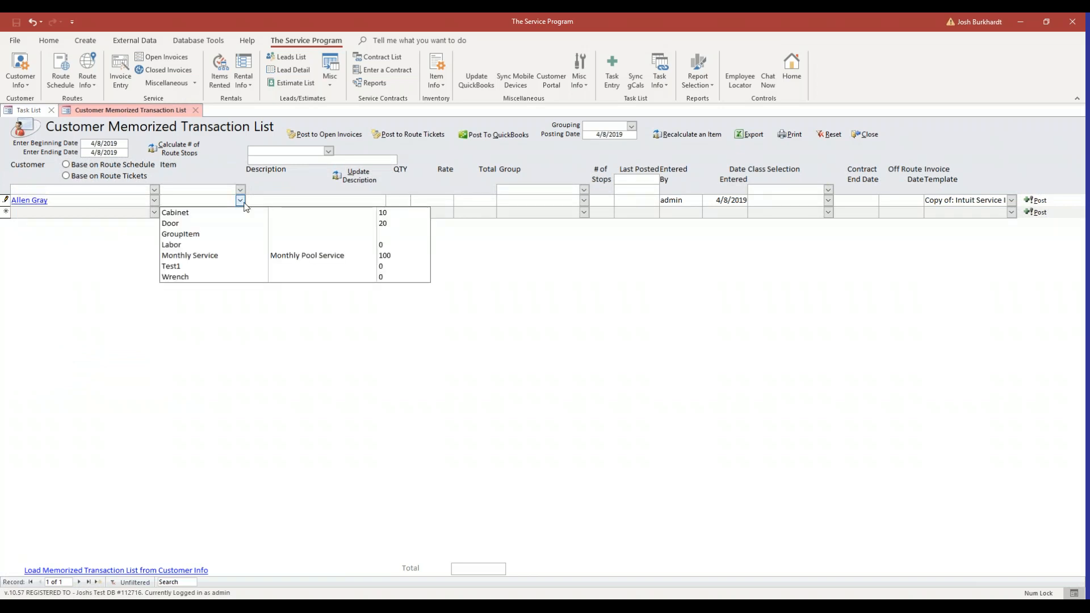
left_click(195, 259)
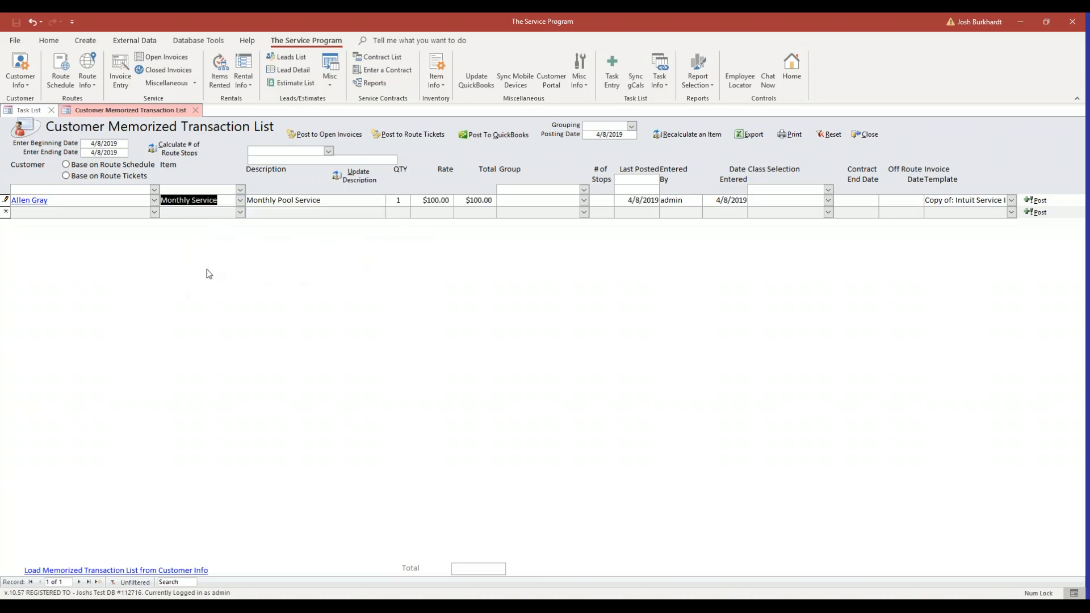
Set the rate of the first customer's Monthly Service transaction to $125.00
left_click(351, 205)
left_click(416, 200)
left_click(424, 201)
left_click(472, 203)
left_click(446, 203)
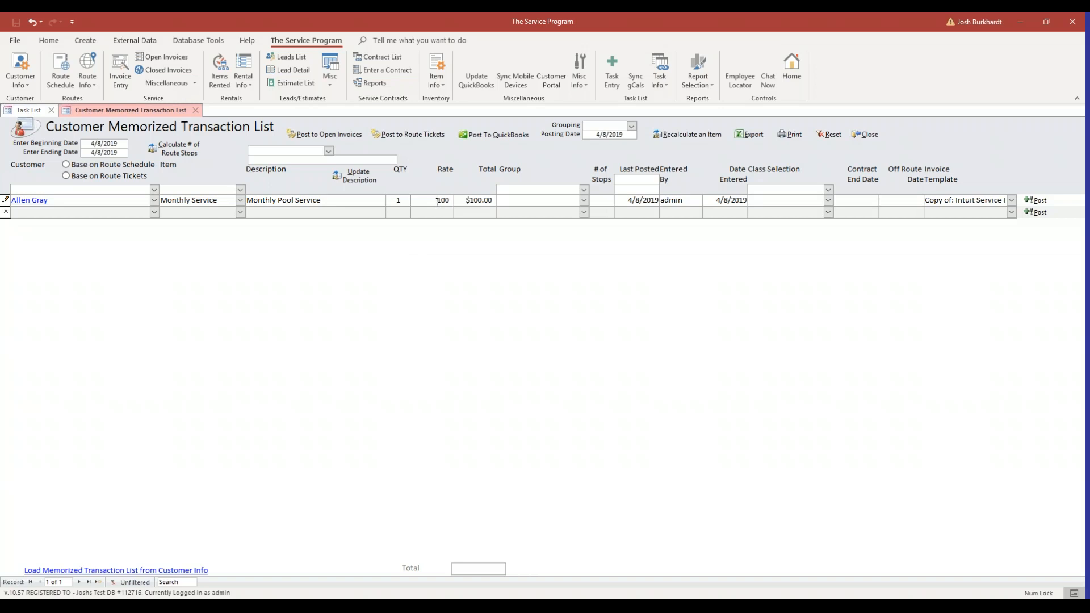
type("125.00")
key("Tab")
Add a second memorized transaction for another customer with the Monthly Service item at a rate of $90.00
left_click(154, 212)
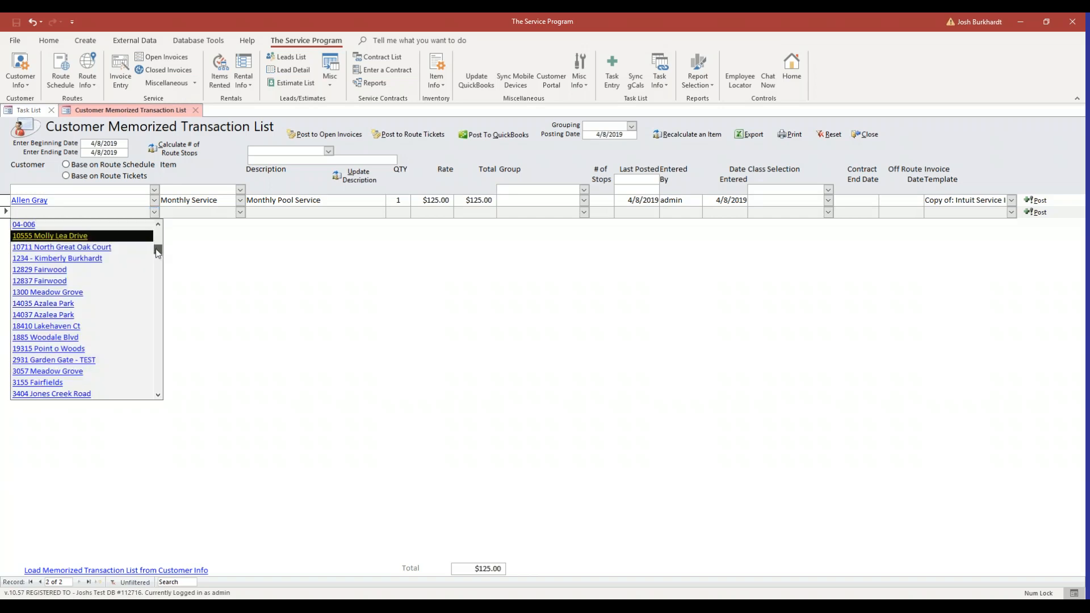
left_click_drag(158, 252, 156, 267)
left_click(109, 328)
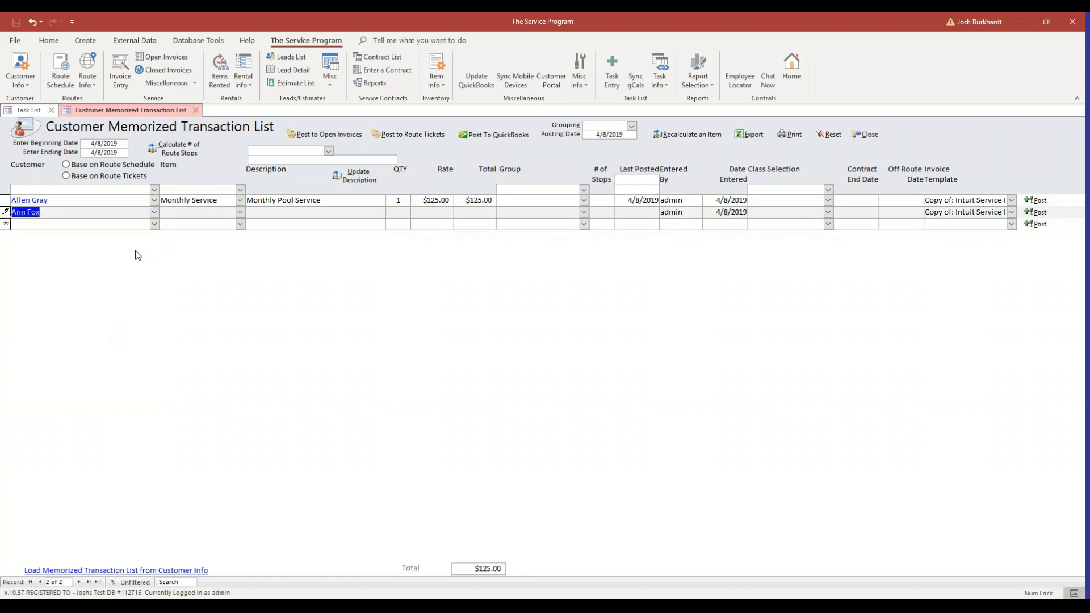
left_click(227, 212)
left_click(241, 212)
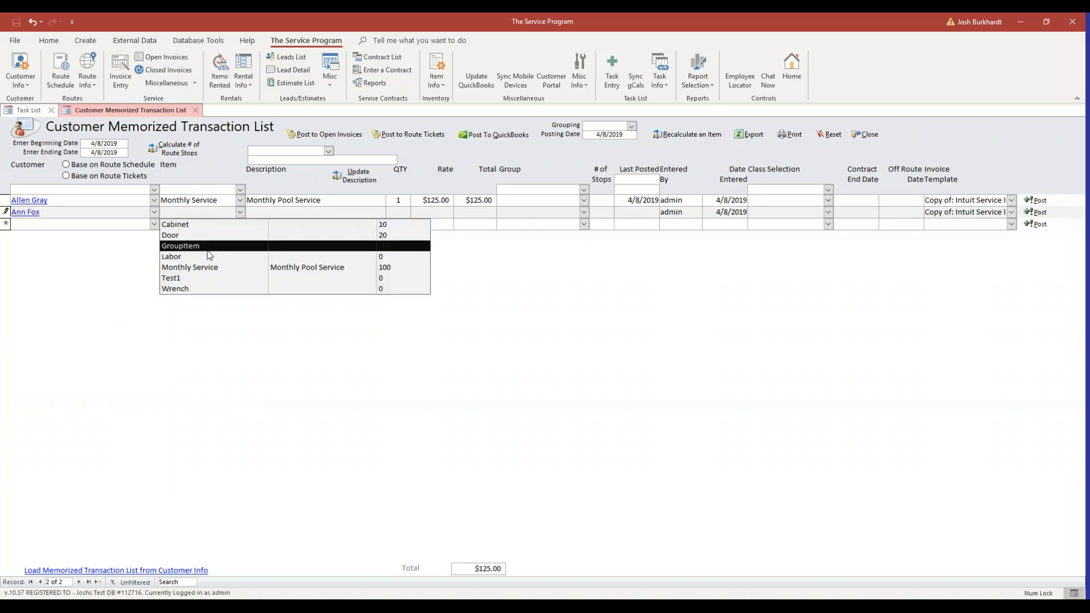
left_click(200, 268)
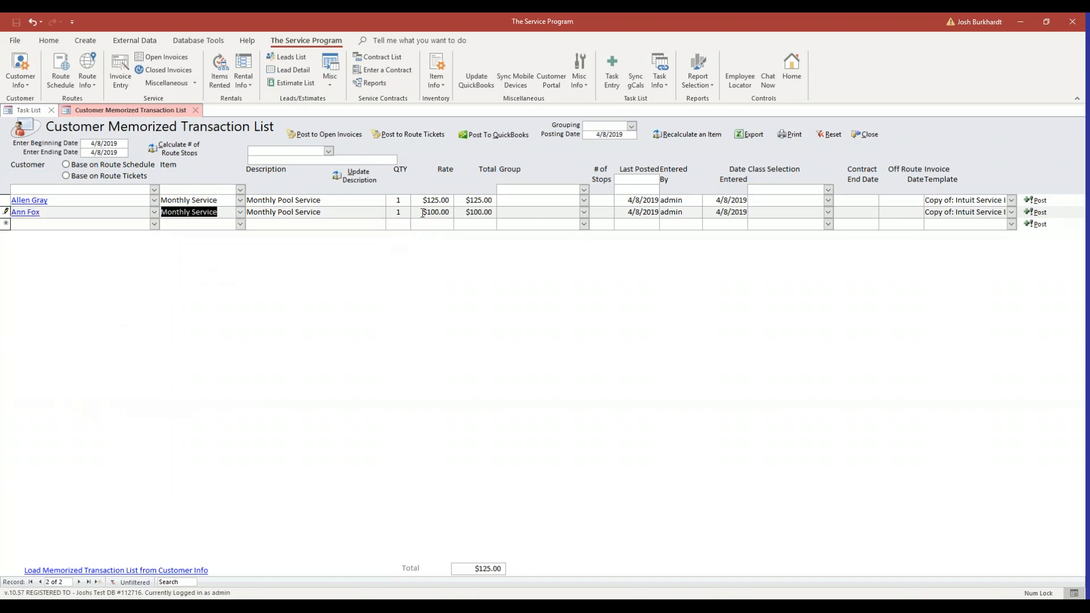
key("Tab")
type("9")
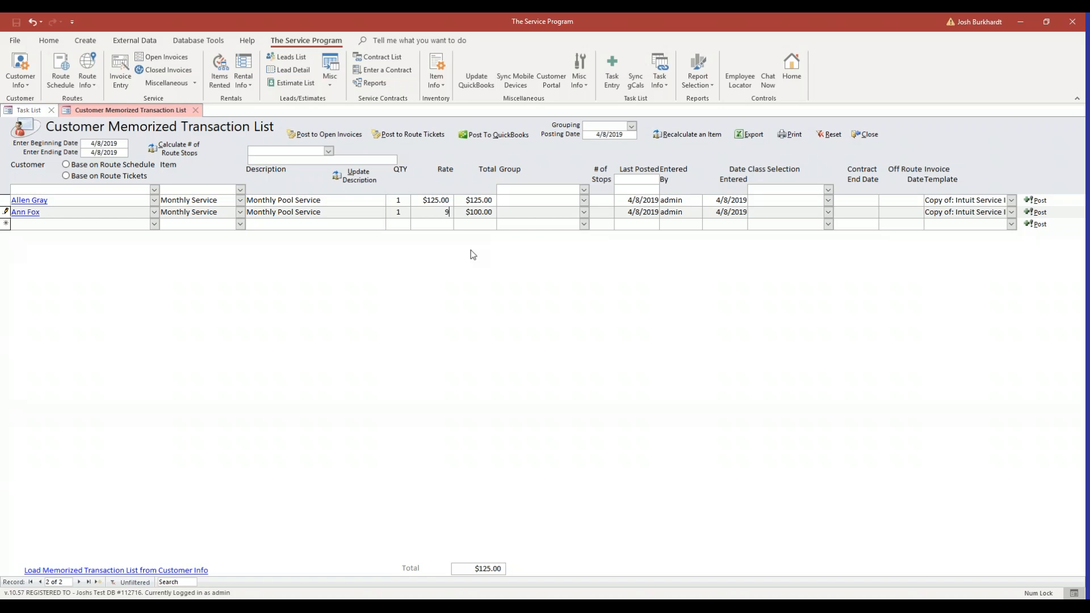
key("Tab")
Add a third memorized transaction for another customer with the Monthly Service item at its default rate
left_click(154, 224)
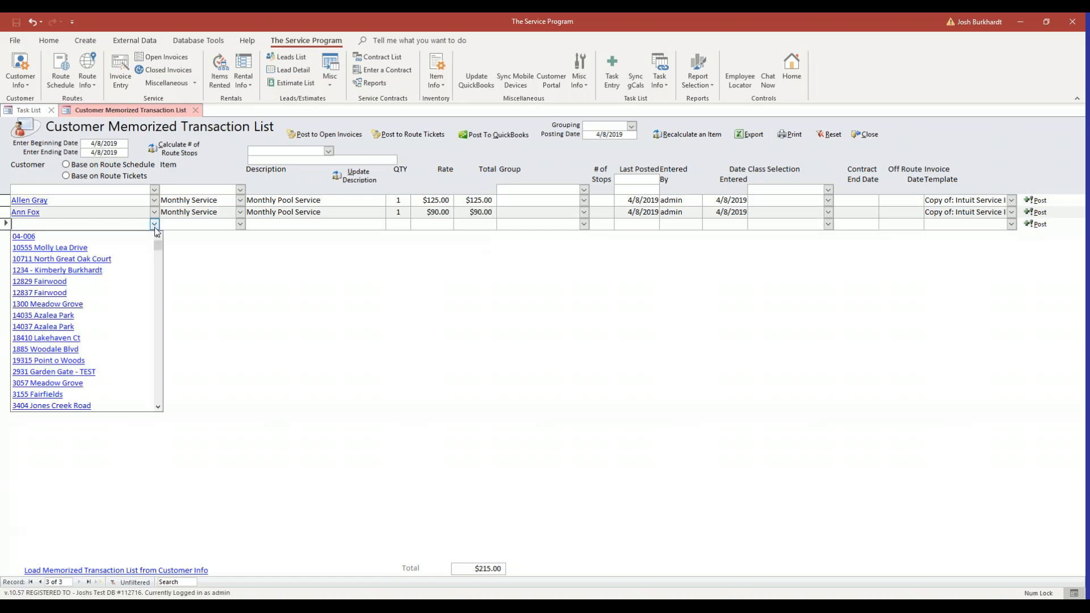
left_click_drag(158, 268, 158, 296)
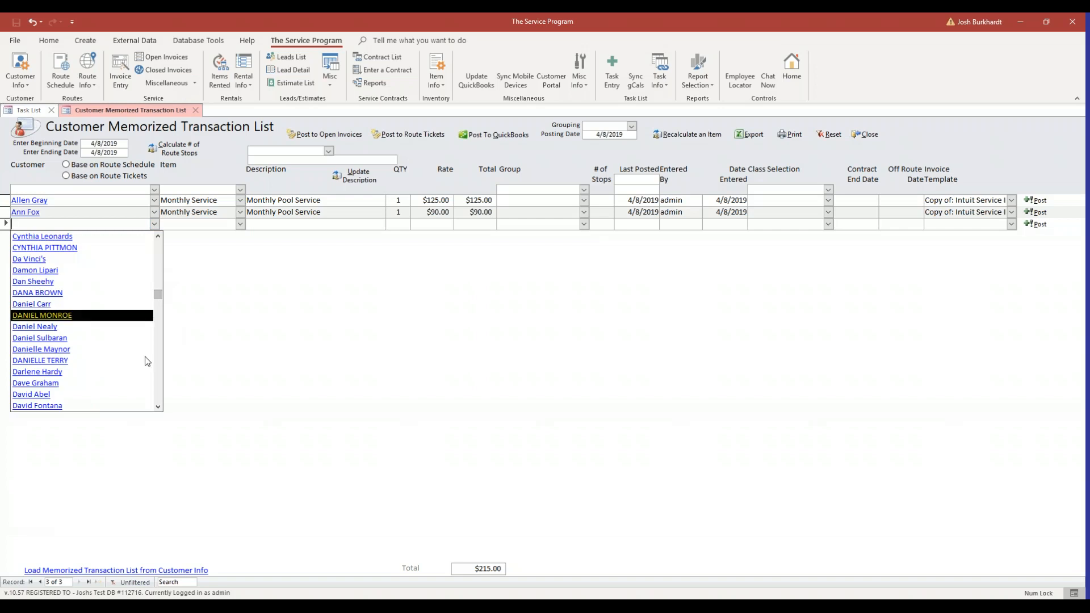
left_click(103, 383)
left_click(220, 225)
left_click(240, 225)
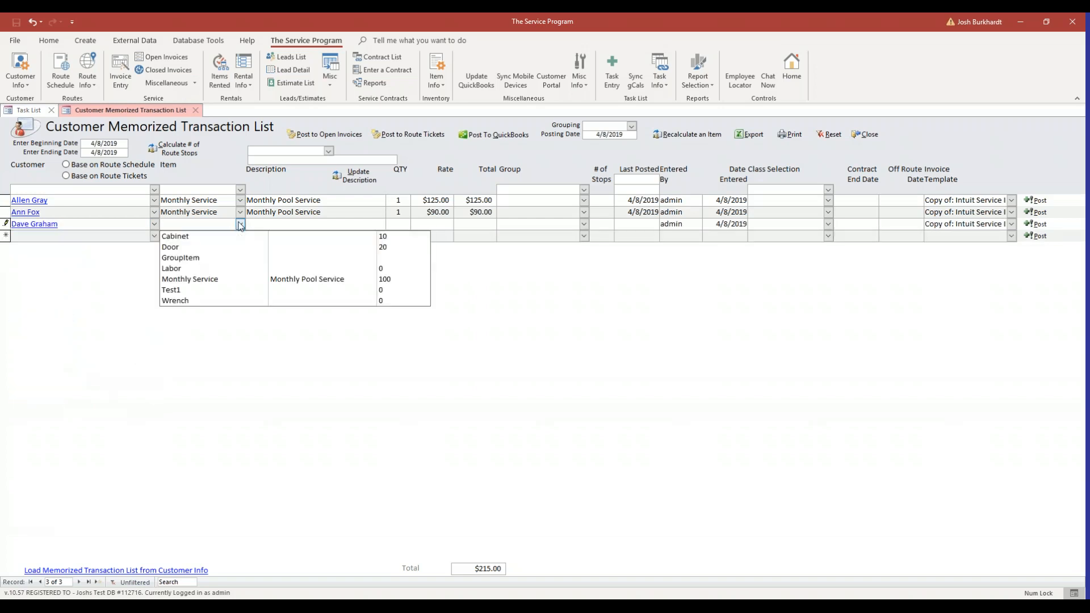
left_click(214, 280)
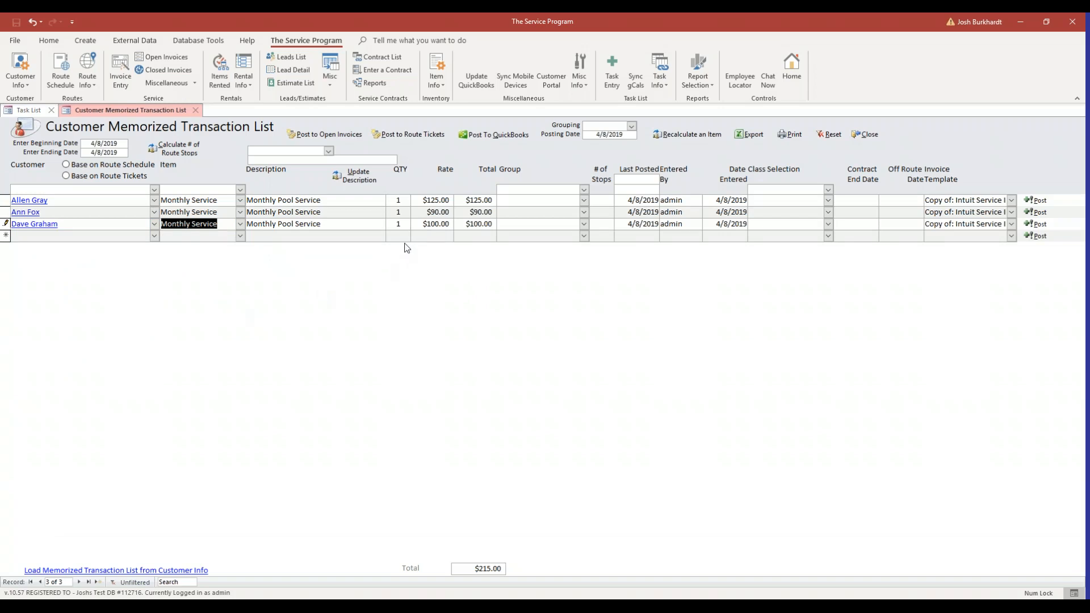
left_click(422, 226)
left_click(477, 224)
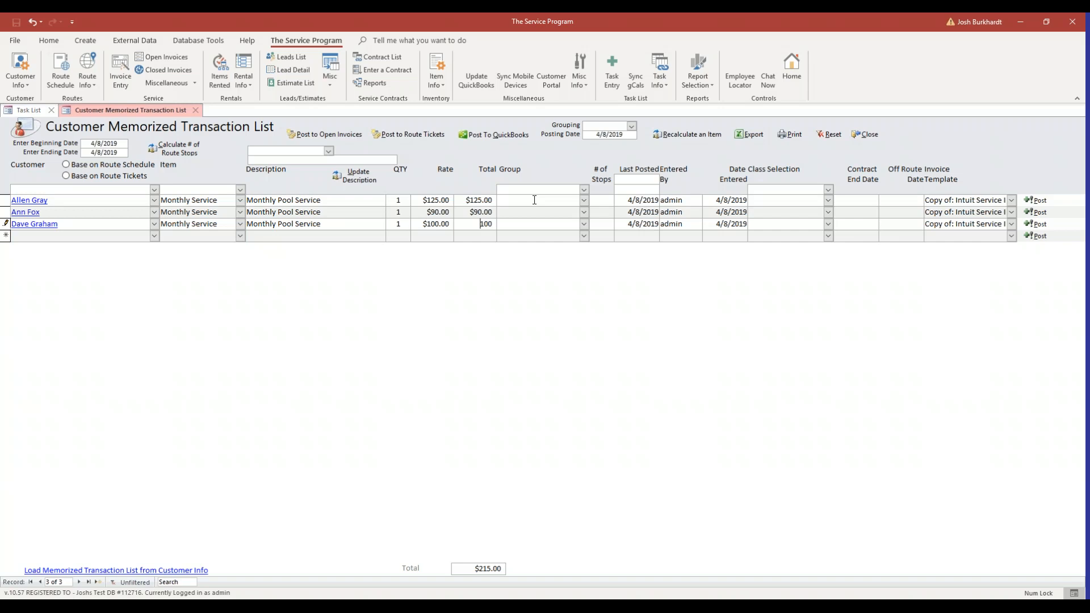
Assign the first transaction to a new group named "Bill In Advance" and add that group to the list
left_click(534, 200)
type("Bill In Advance")
key("Tab")
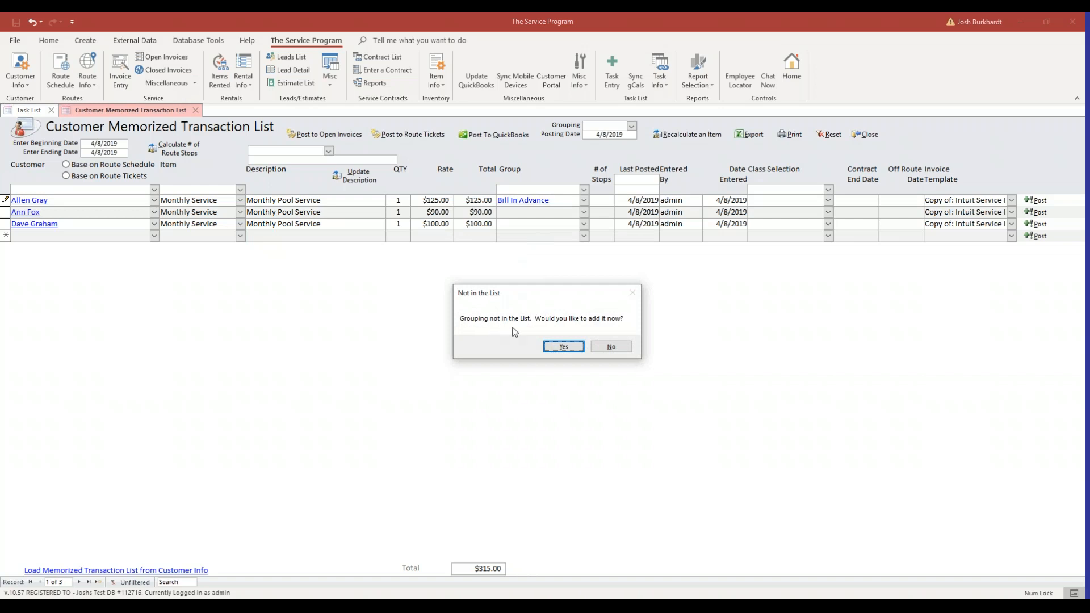
left_click(554, 348)
Assign the second transaction to a new group named "Bill in the Rears" and add that group to the list
left_click(536, 214)
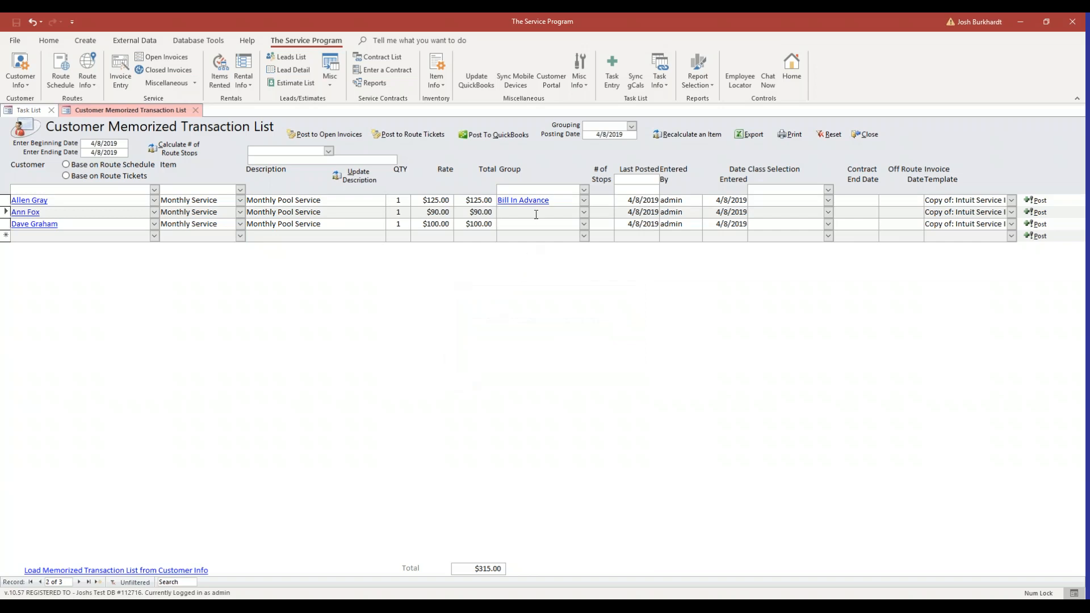
type("Bill in the Rears")
key("Return")
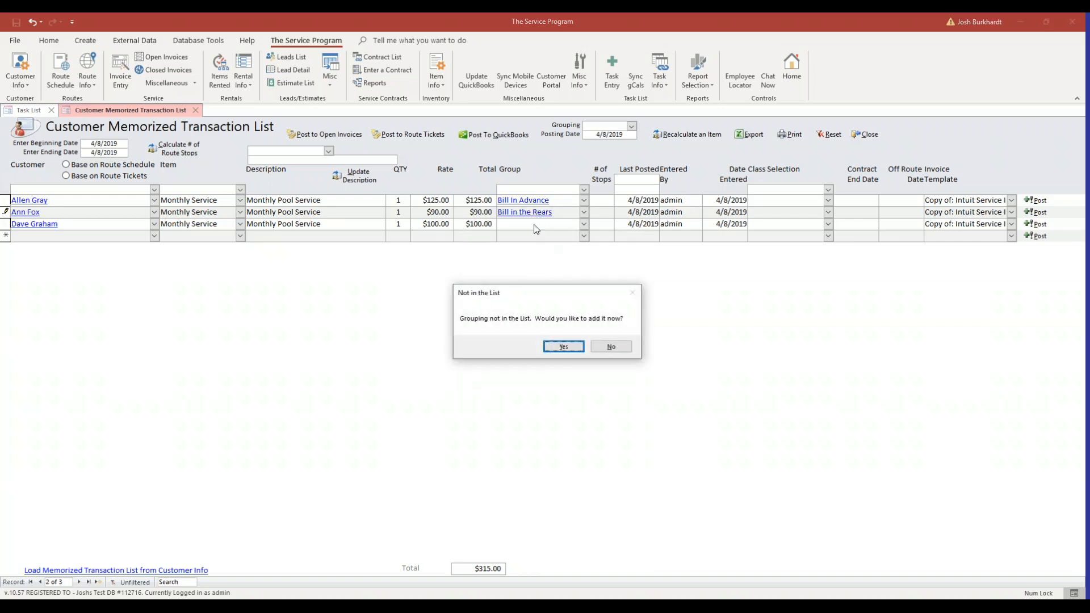
left_click(556, 348)
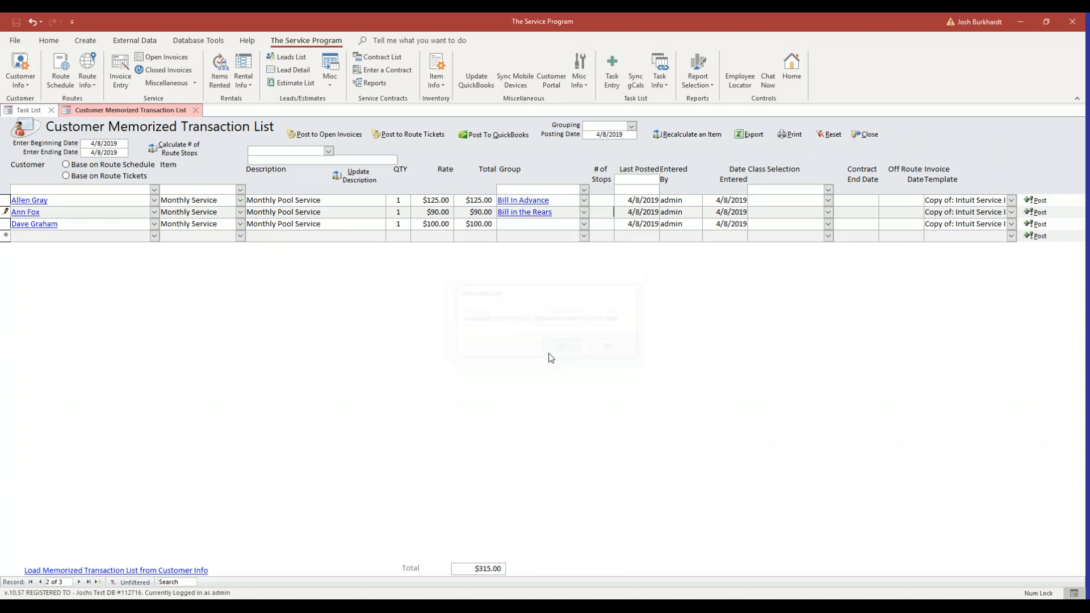
Assign the third transaction to the existing Advance group
left_click(583, 224)
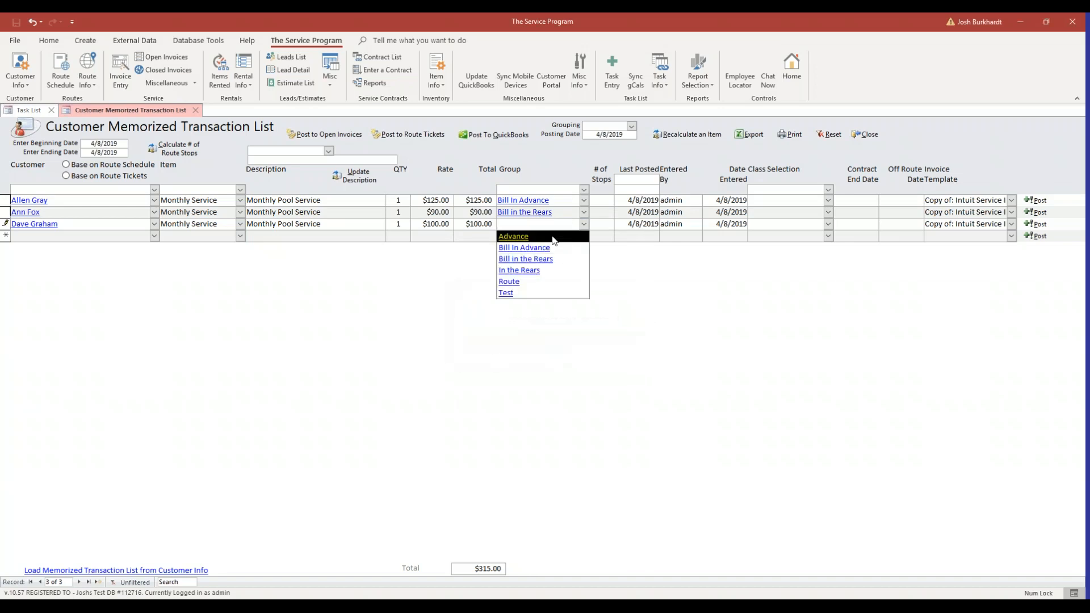
left_click(554, 239)
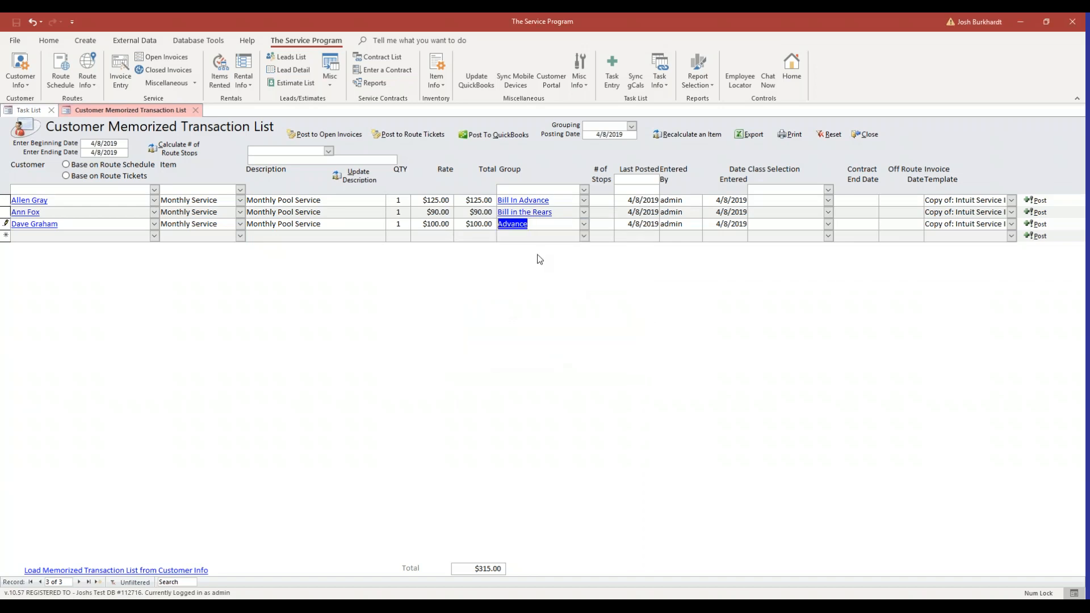
left_click(544, 225)
Check the first transaction's last posted date, entry date and class selection, and close the memorized transaction list
left_click(622, 179)
left_click(627, 202)
left_click_drag(628, 201, 660, 201)
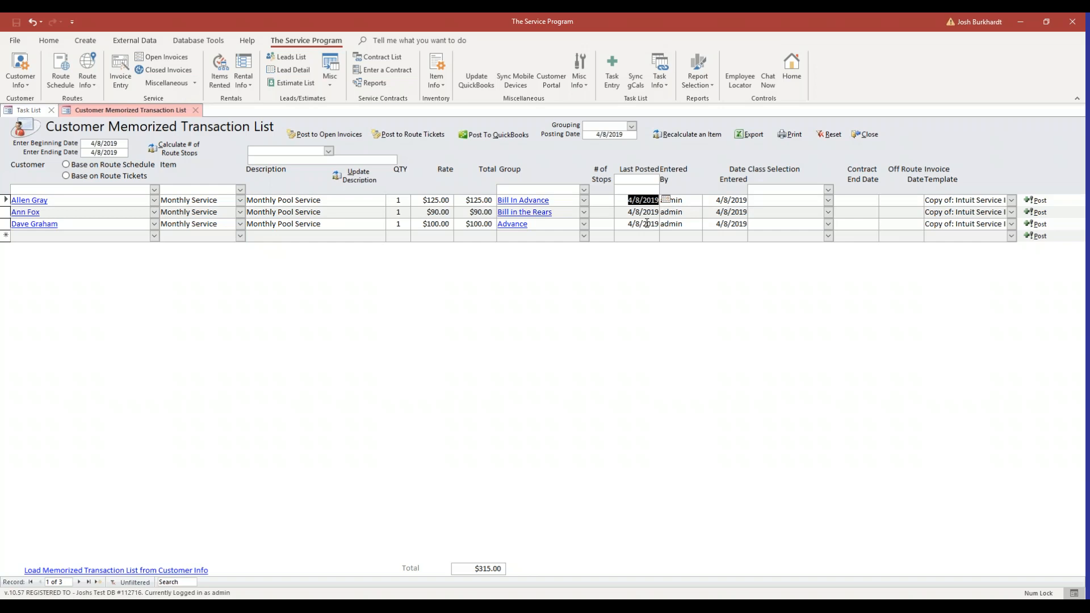
left_click(725, 201)
left_click(651, 201)
left_click(782, 206)
left_click(865, 135)
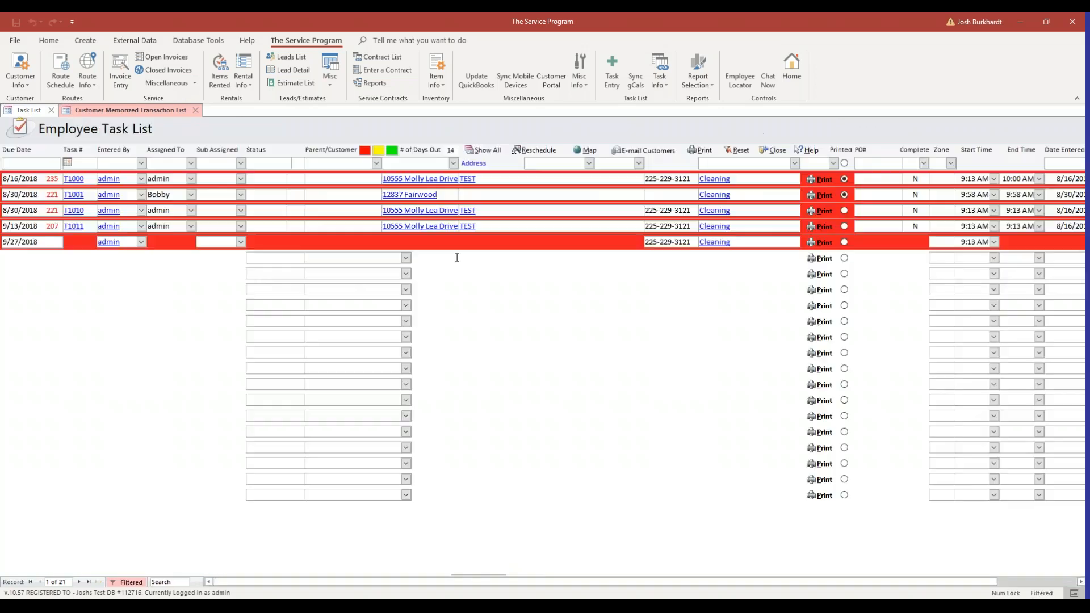
From the Customer List, open the customer two rows below Alarm Center and show that customer's memorized transactions
left_click(29, 84)
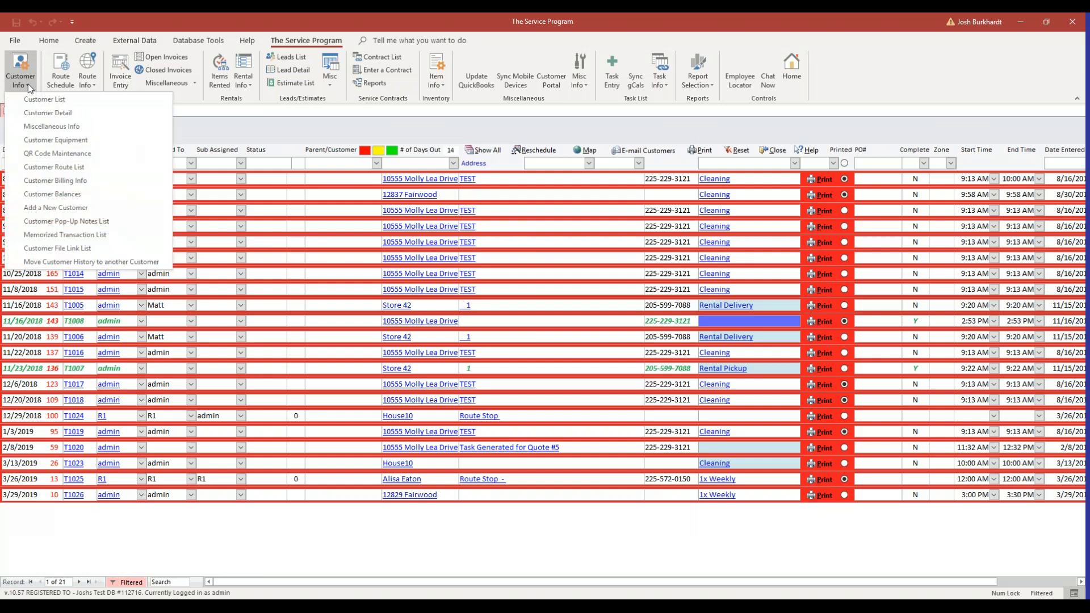
left_click(65, 104)
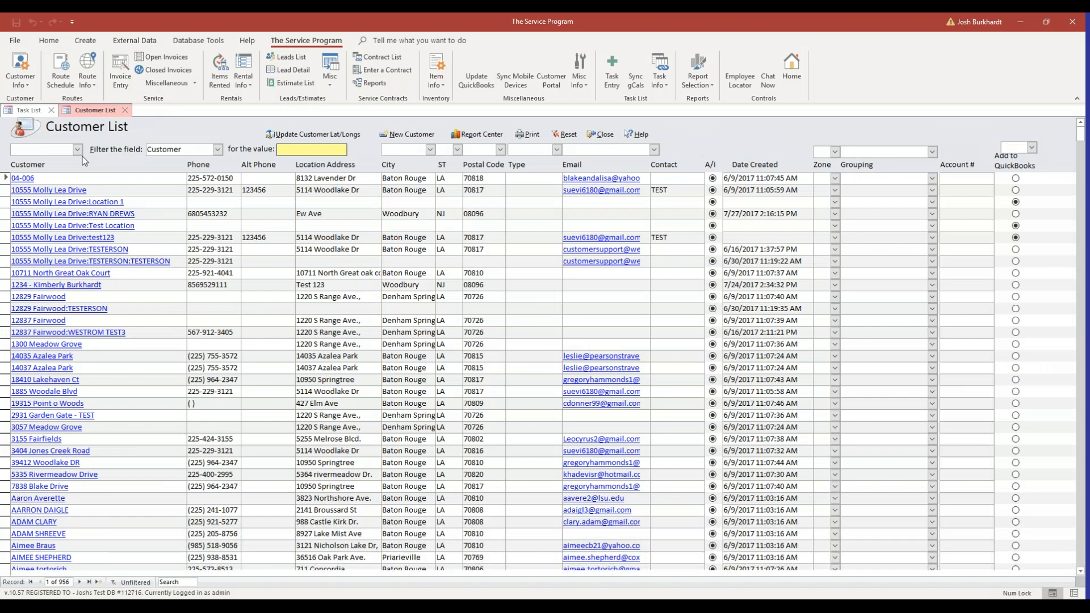
scroll(106, 242, "down", 8)
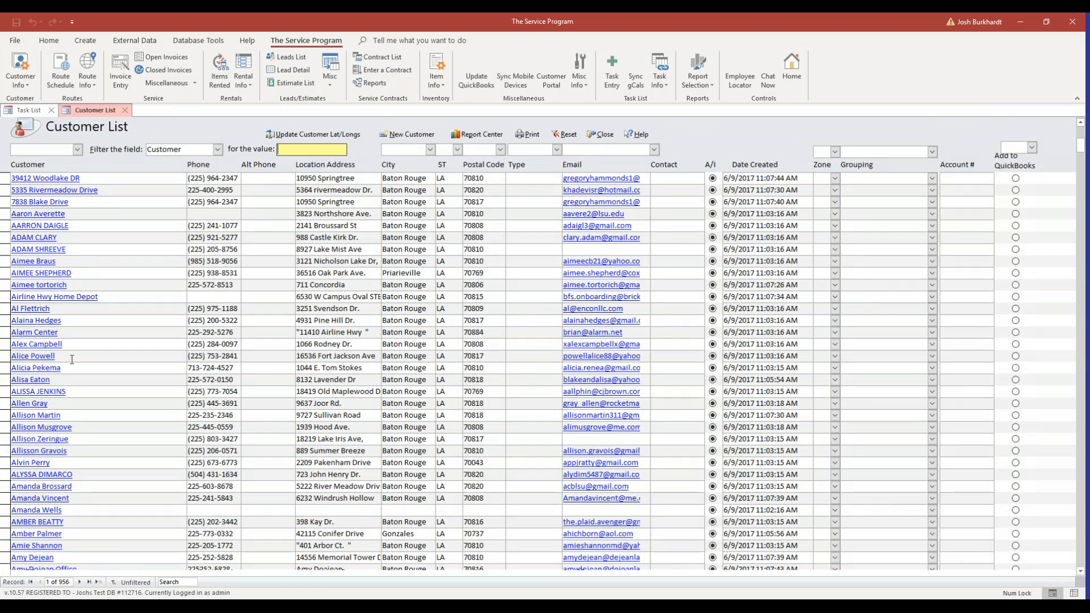
left_click(54, 356)
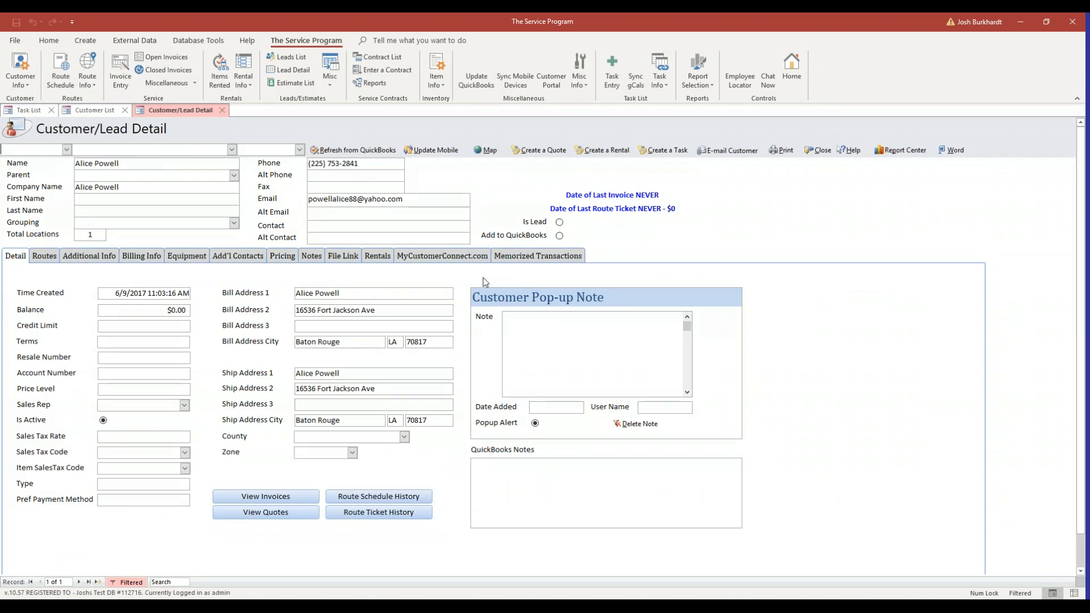
left_click(528, 260)
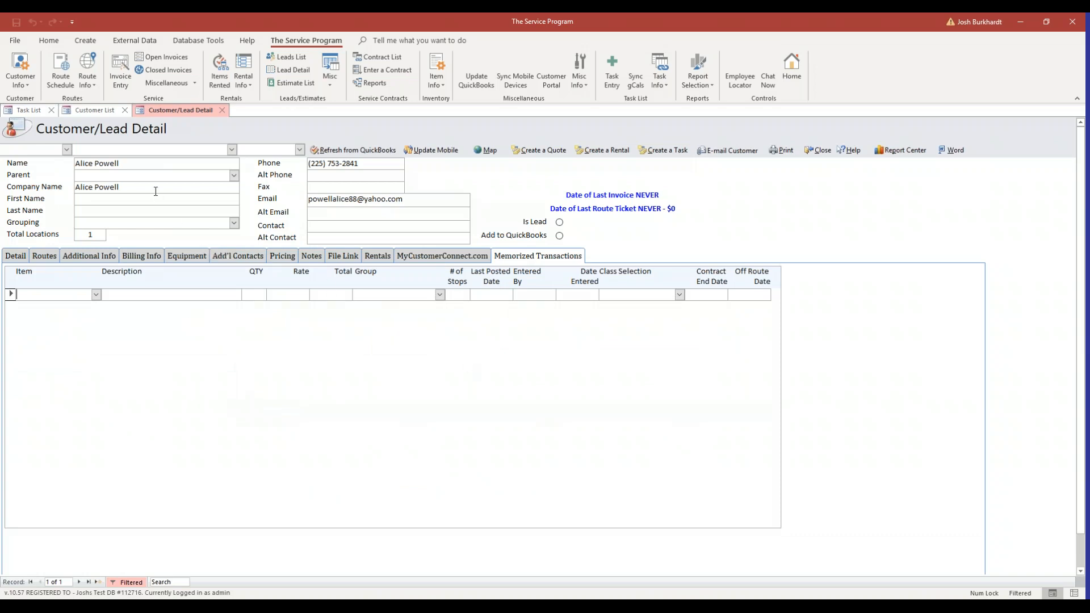
Add a Monthly Service memorized transaction at the default rate to this customer's record and close the record
left_click(96, 295)
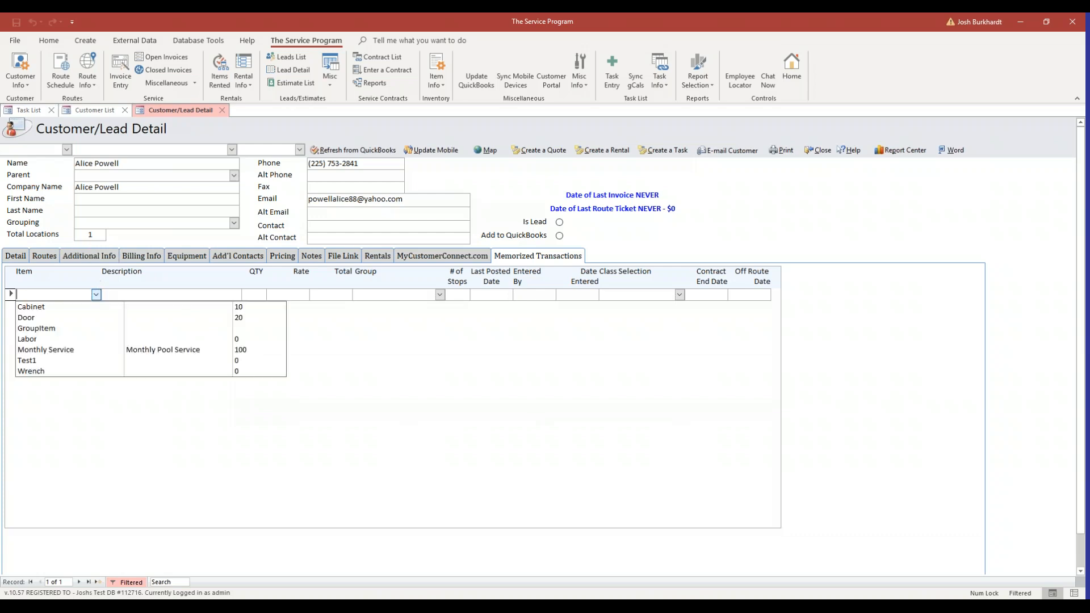
left_click(66, 350)
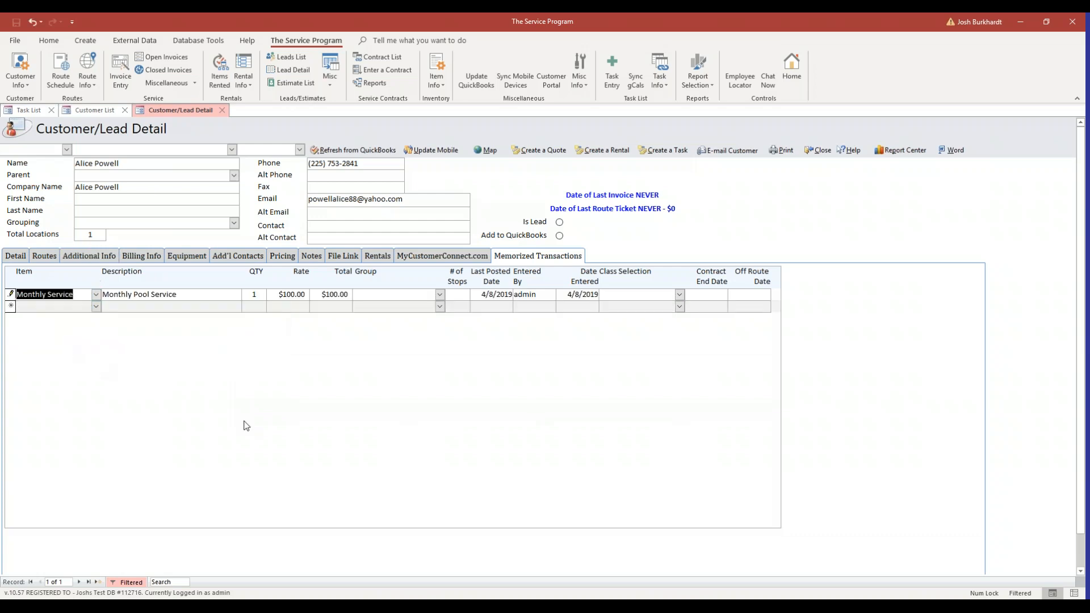
left_click(213, 298)
double_click(283, 295)
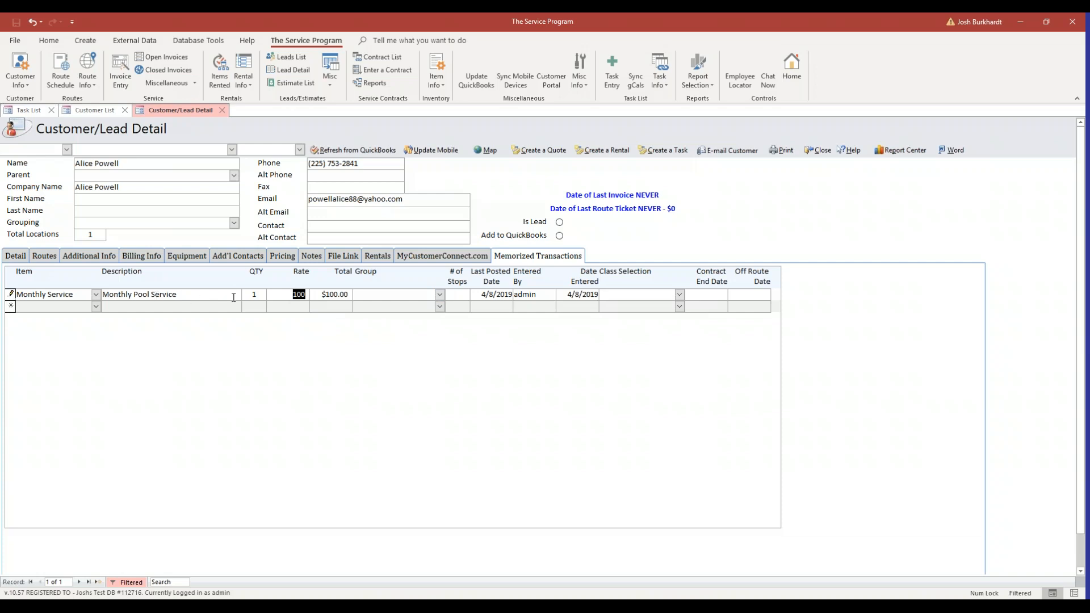
left_click(354, 307)
left_click(823, 151)
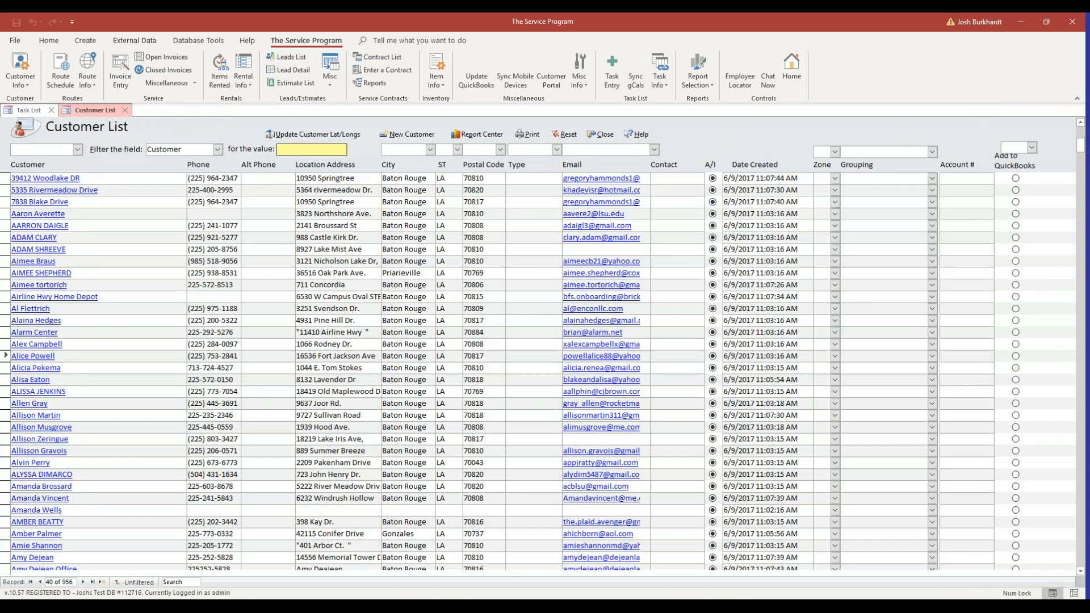
Open the Memorized Transaction List again and check the description of each Monthly Service transaction
left_click(30, 83)
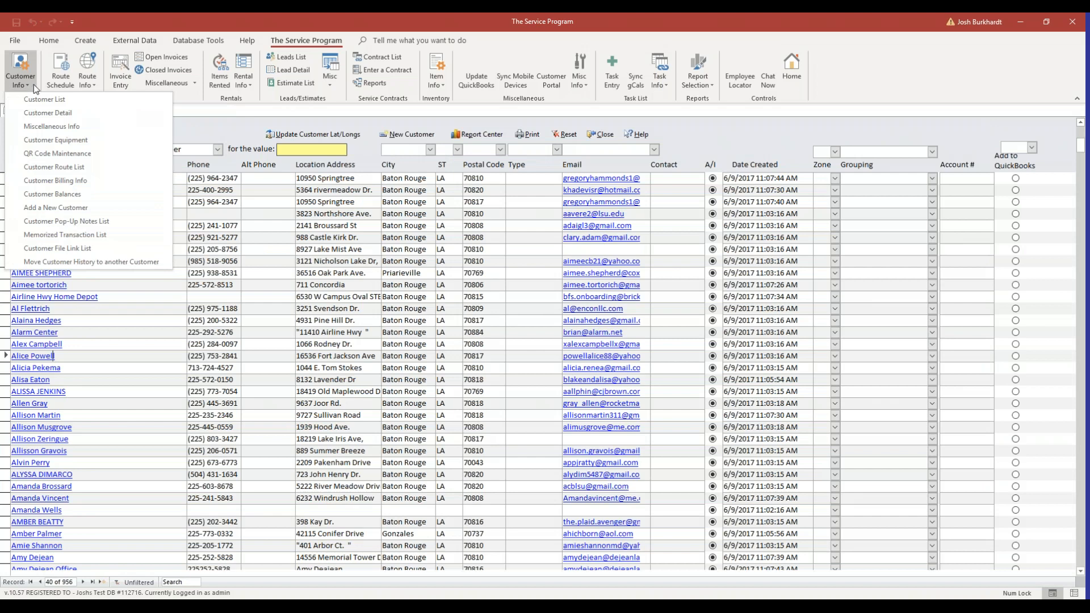
left_click(88, 234)
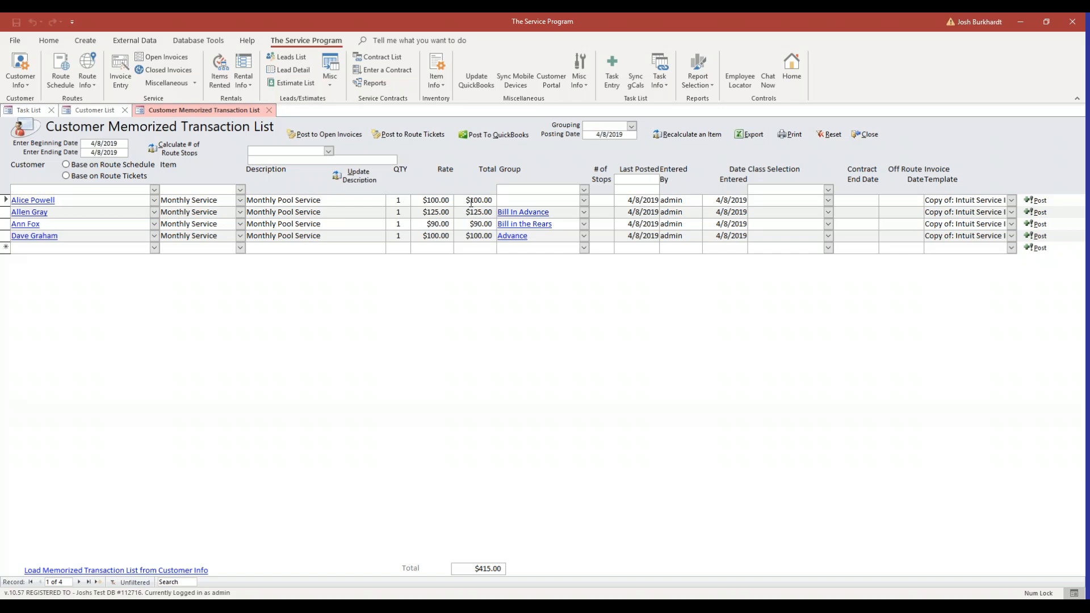
left_click(339, 202)
left_click_drag(352, 217, 248, 212)
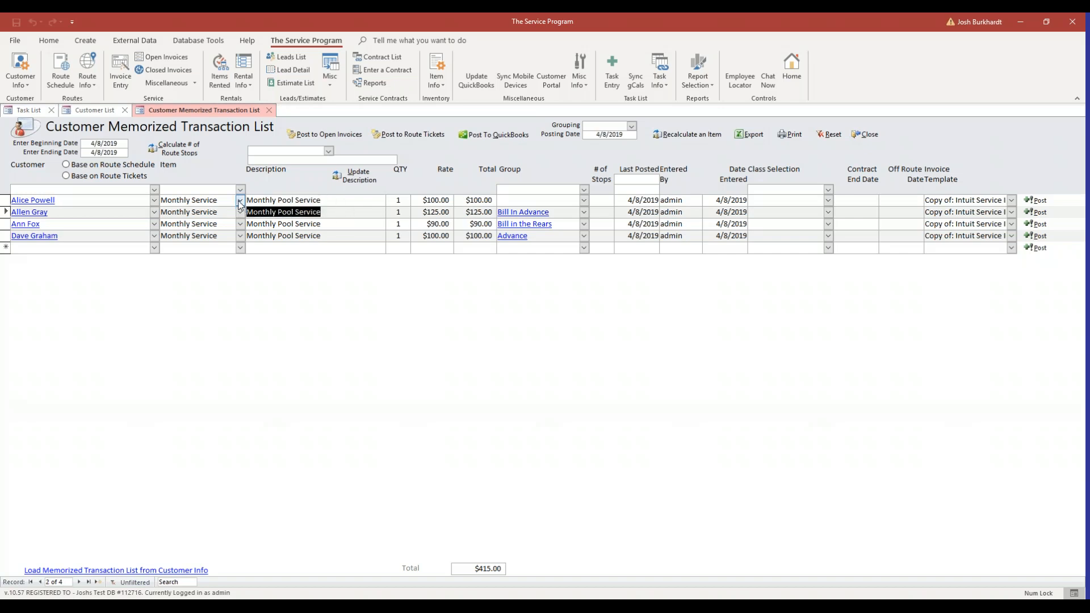
key("Down")
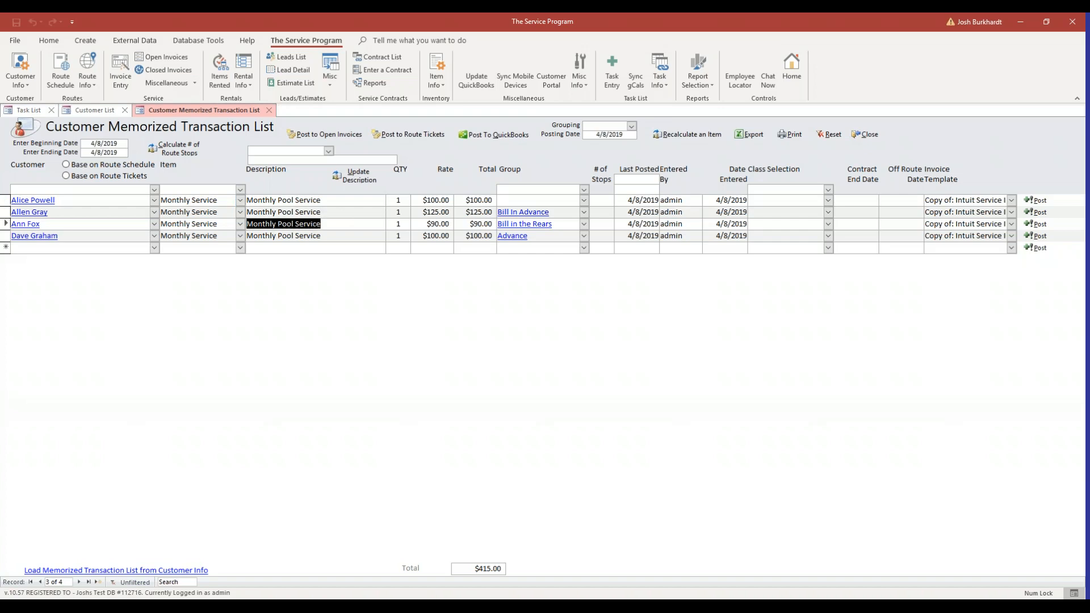
left_click(325, 236)
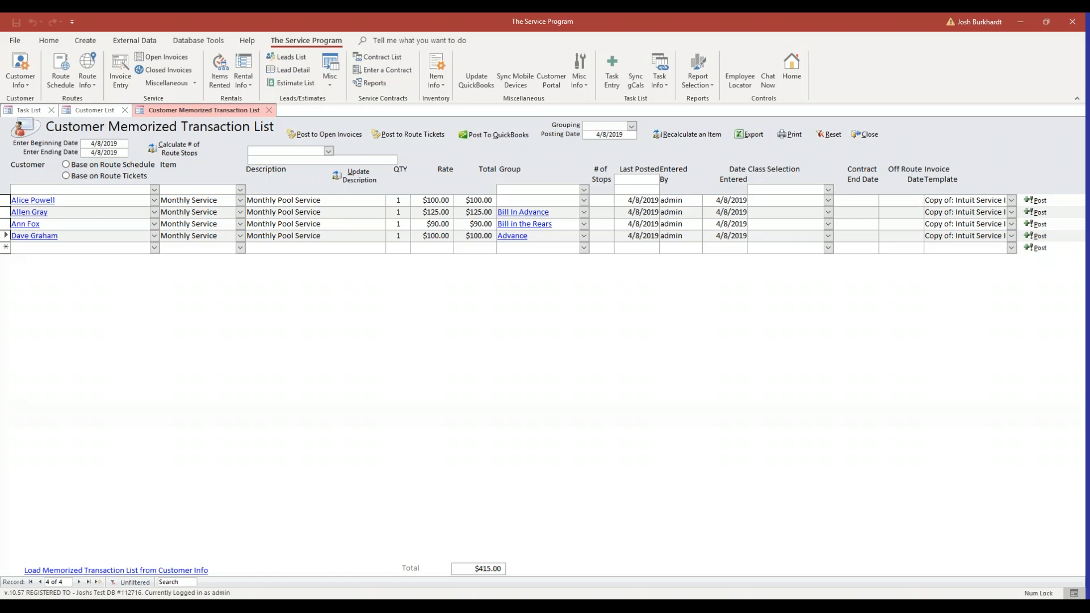
Update the description of all Monthly Service memorized transactions to "April Monthly Pool Service" in one batch and confirm the update
left_click(328, 151)
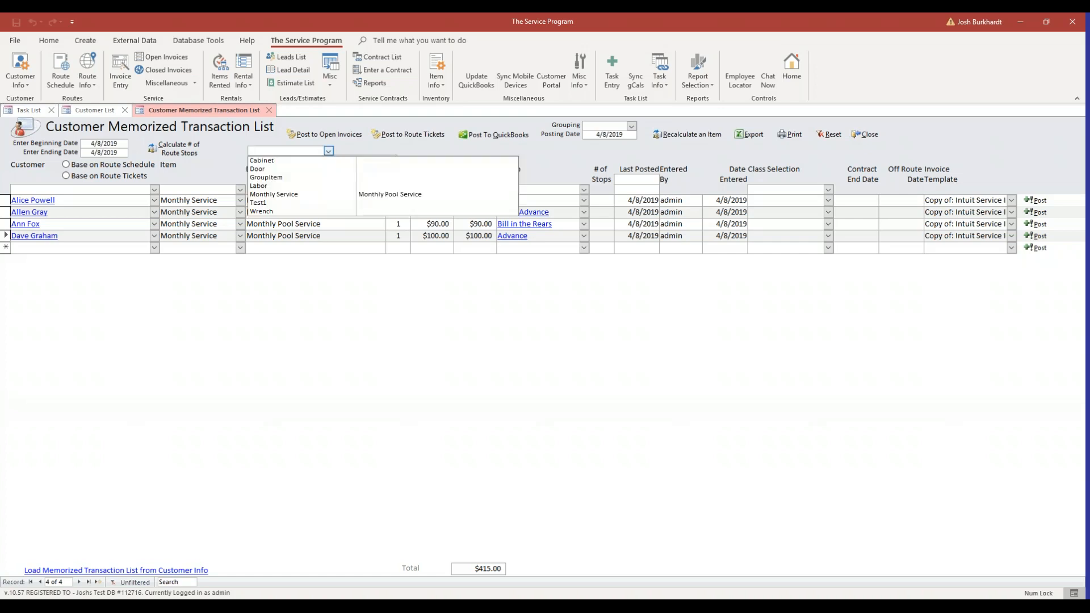
left_click(310, 196)
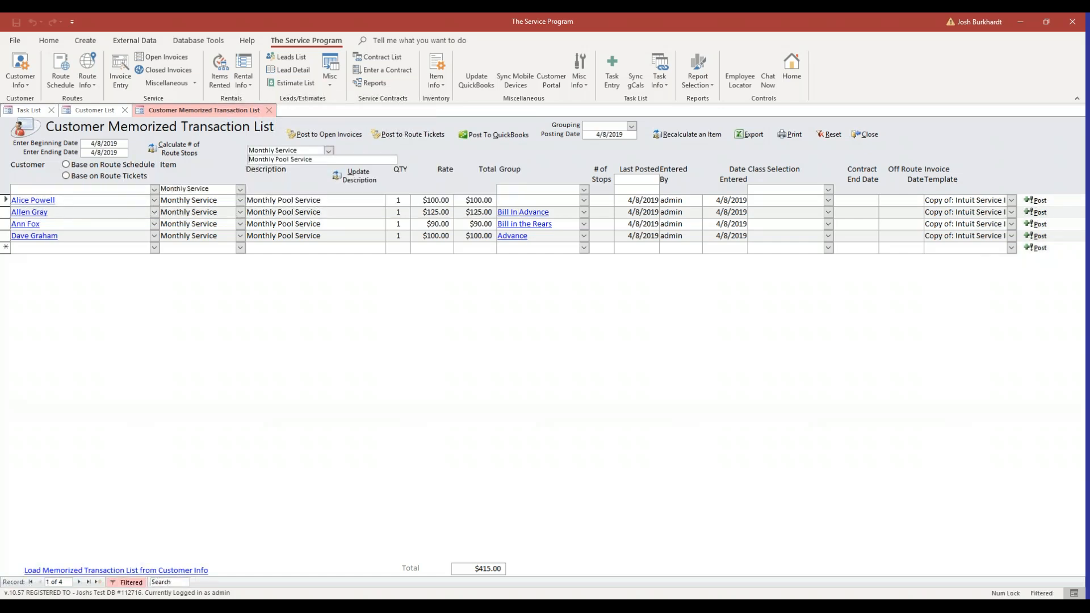
type("April")
left_click(360, 179)
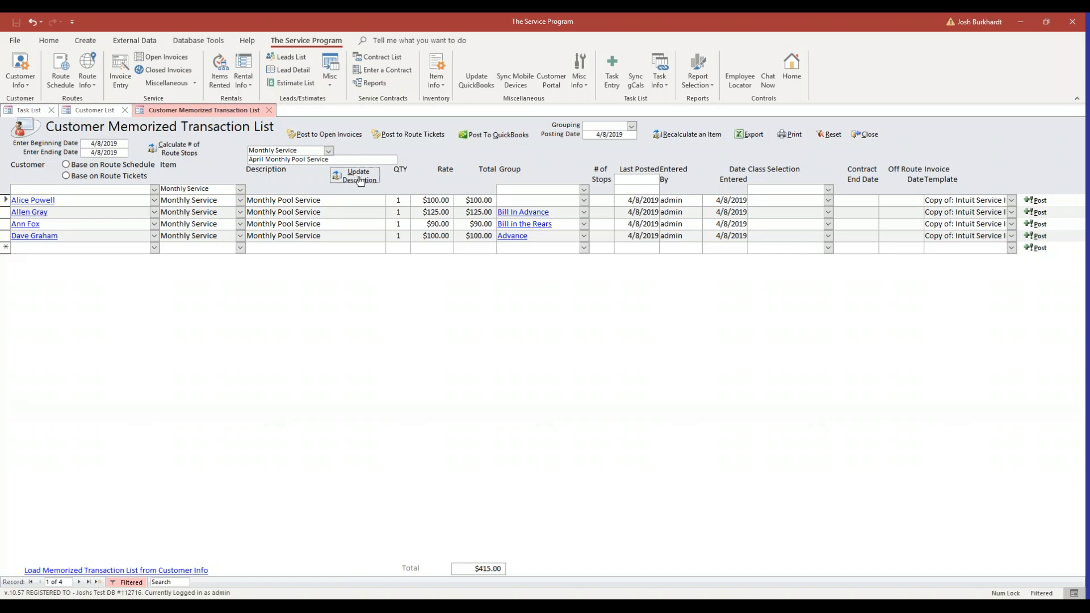
left_click(572, 347)
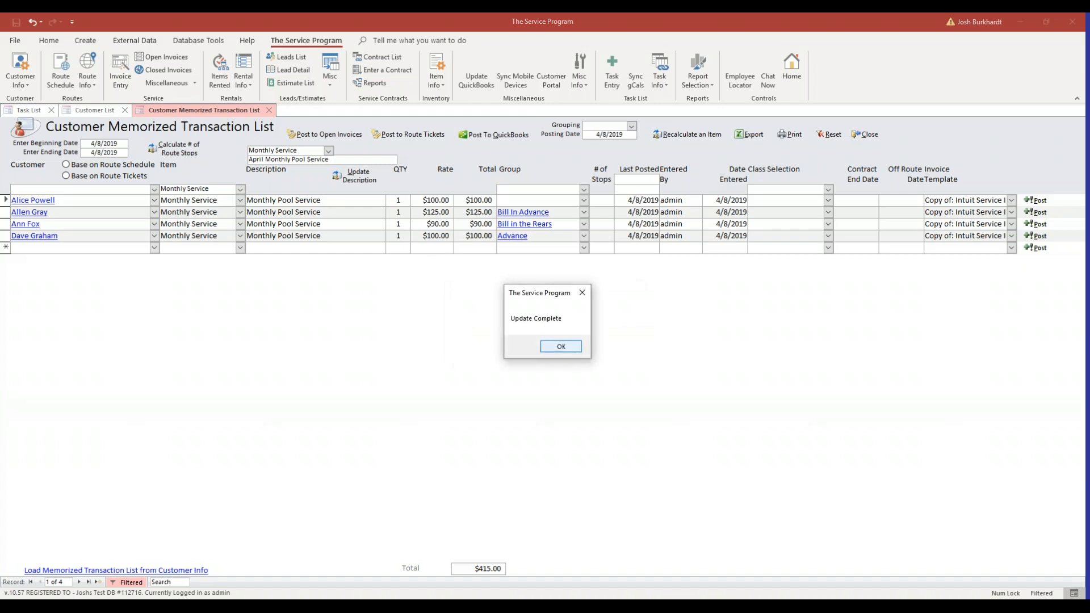
left_click(571, 347)
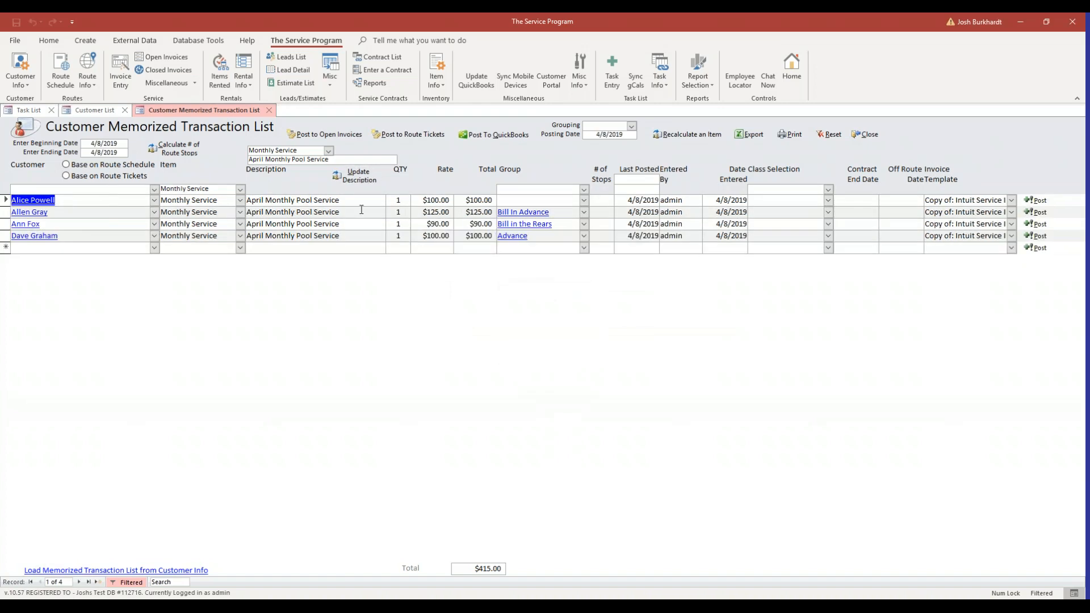